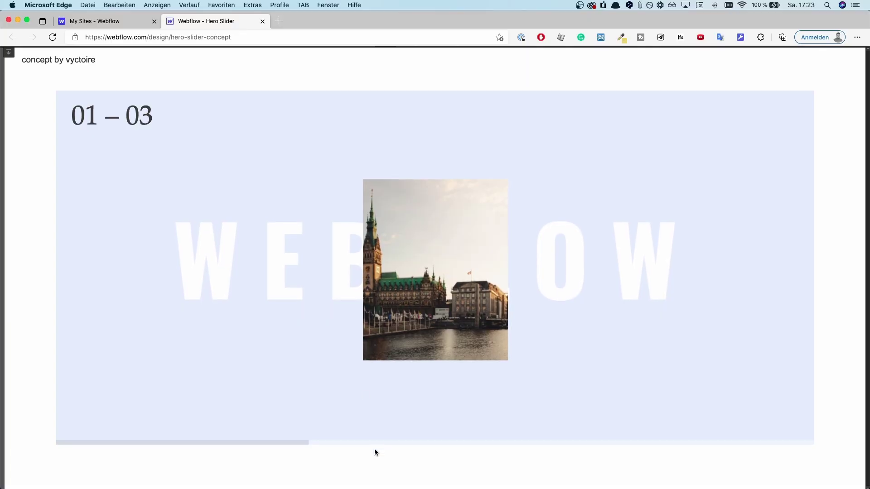
Advance the preview slider to slide 02 – 03, then begin leaving preview
{"action": "left_click", "coordinate": [377, 446]}
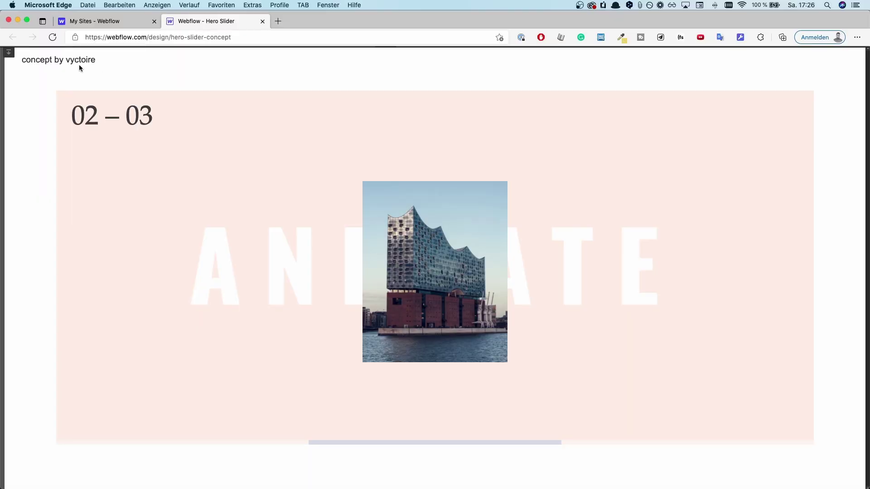
{"action": "left_click", "coordinate": [9, 52]}
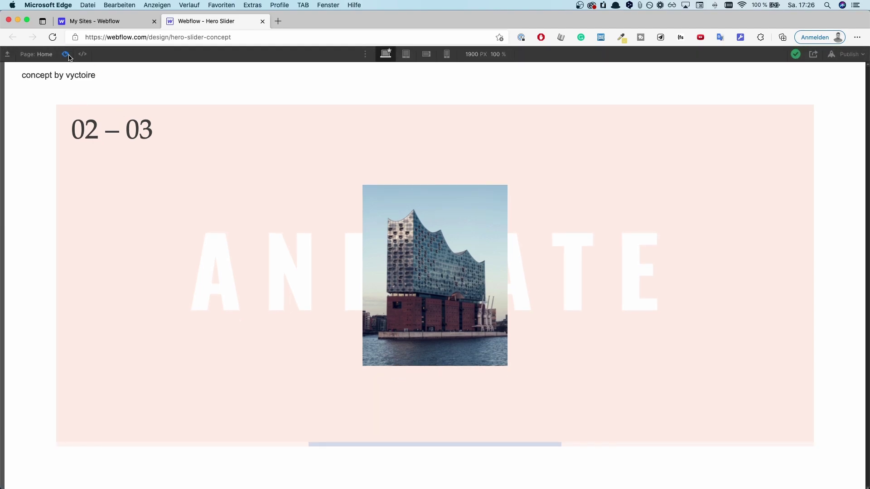
Exit preview, collapse the Navigator, and select the section and slider-wrap
{"action": "left_click", "coordinate": [66, 55]}
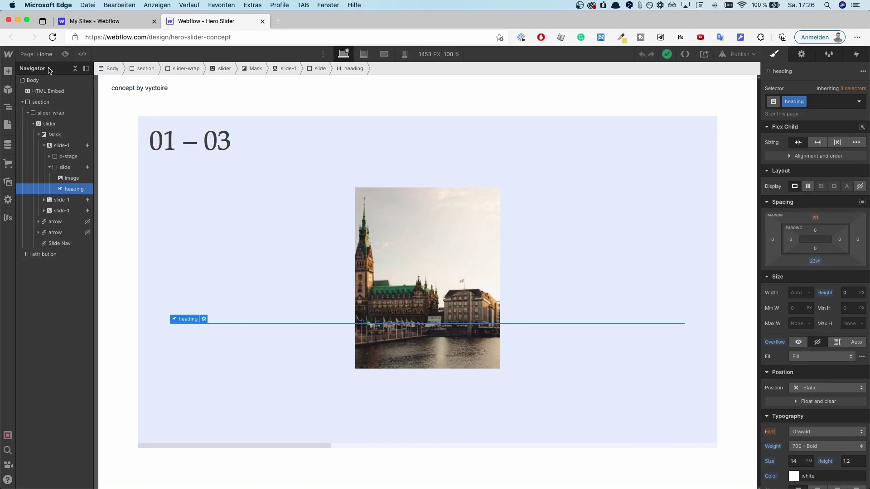
{"action": "left_click", "coordinate": [73, 69]}
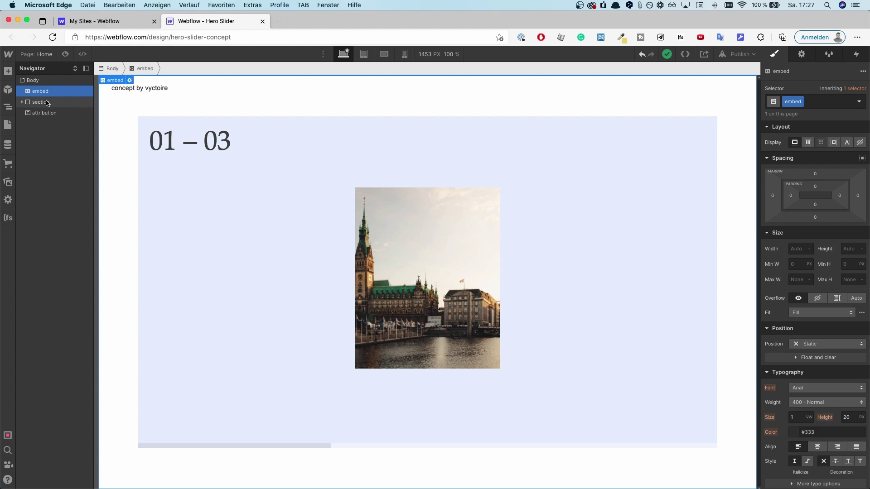
{"action": "left_click", "coordinate": [41, 102]}
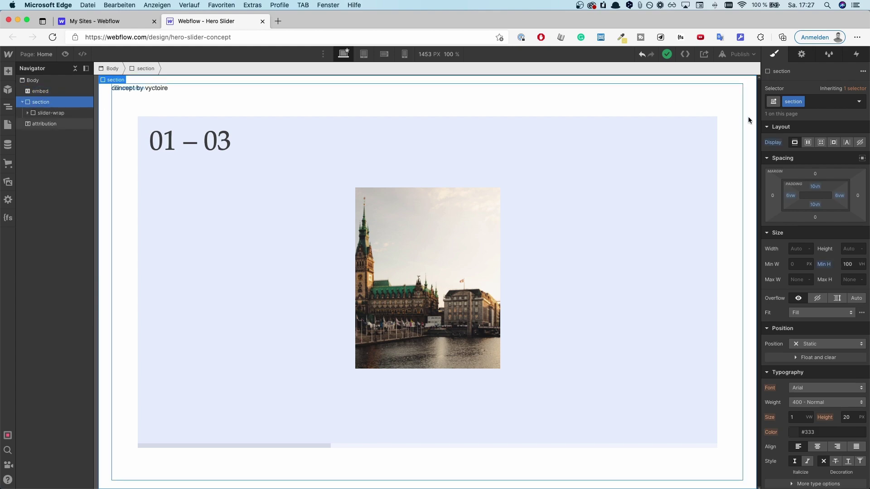
{"action": "left_click", "coordinate": [40, 114]}
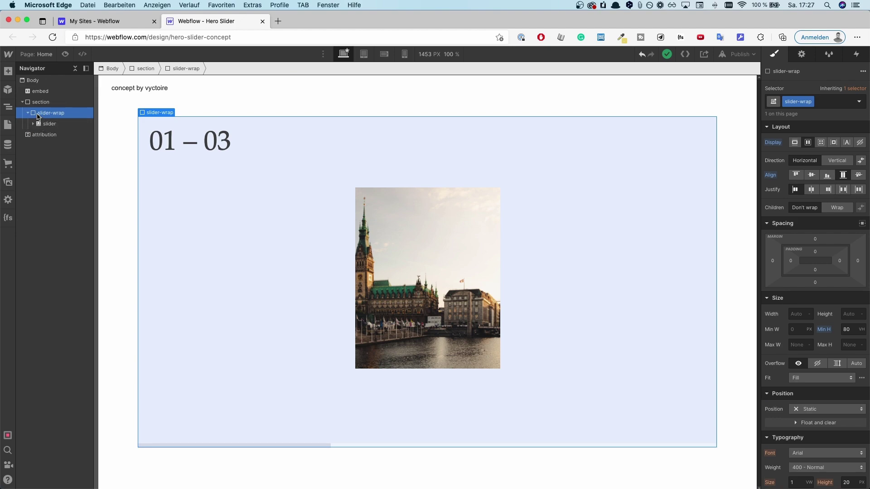
Expand the slider and select it, both arrows, and the Slide Nav
{"action": "left_click", "coordinate": [35, 124]}
{"action": "left_click", "coordinate": [48, 127]}
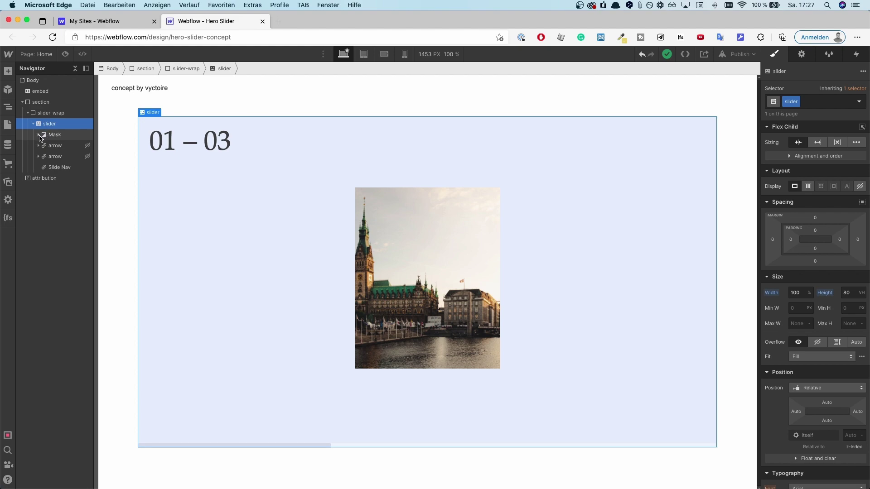
{"action": "left_click", "coordinate": [54, 146]}
{"action": "left_click", "coordinate": [58, 157]}
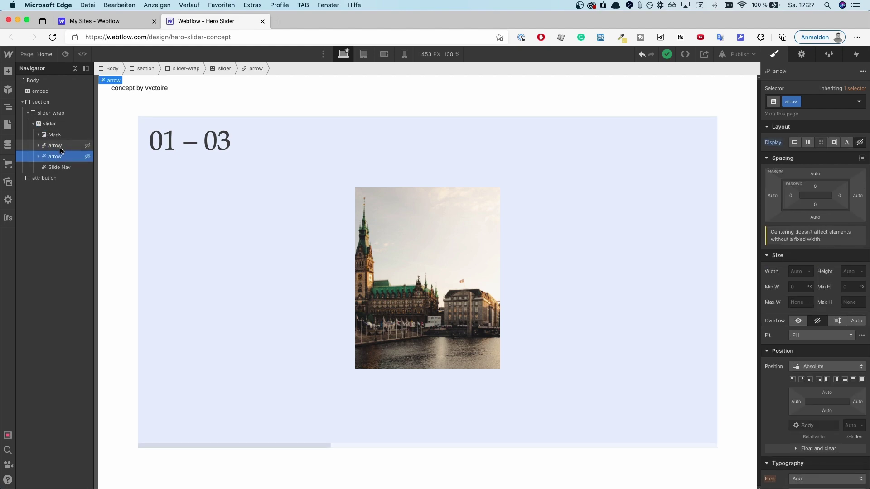
{"action": "left_click", "coordinate": [68, 168]}
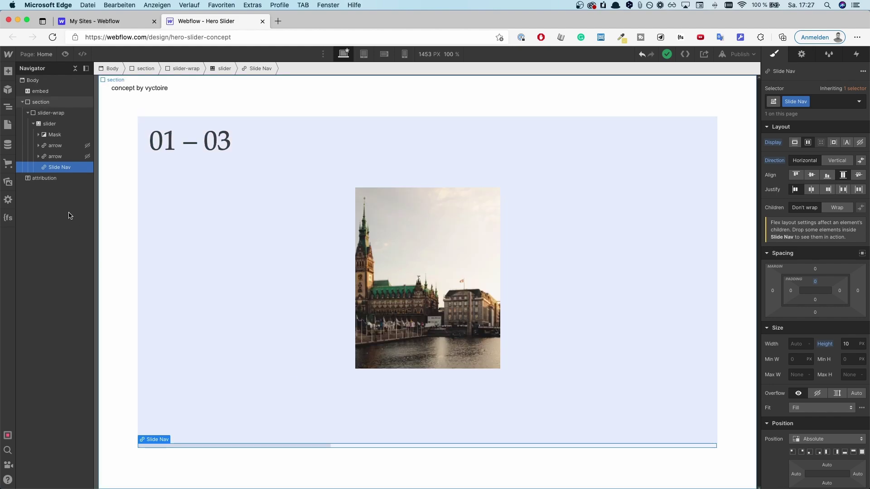
Expand the Mask and first slide-1, inspecting its c-stage, slide container, image and heading
{"action": "left_click", "coordinate": [38, 135]}
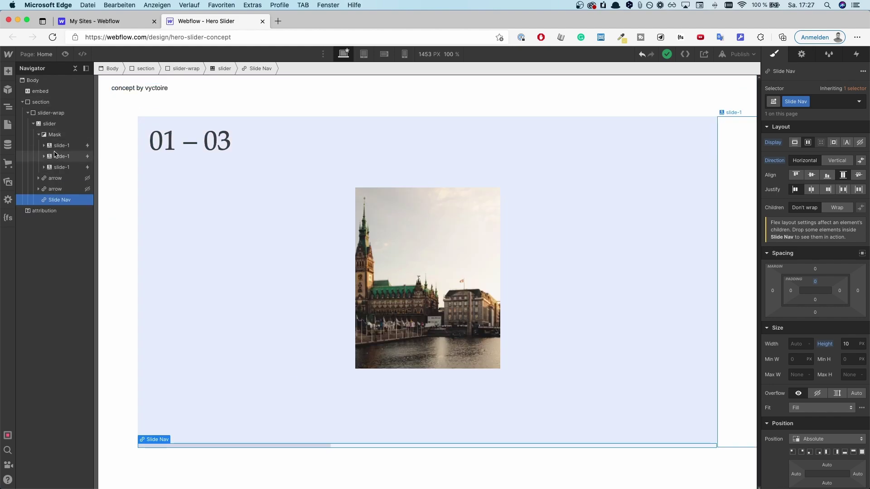
{"action": "left_click", "coordinate": [44, 146]}
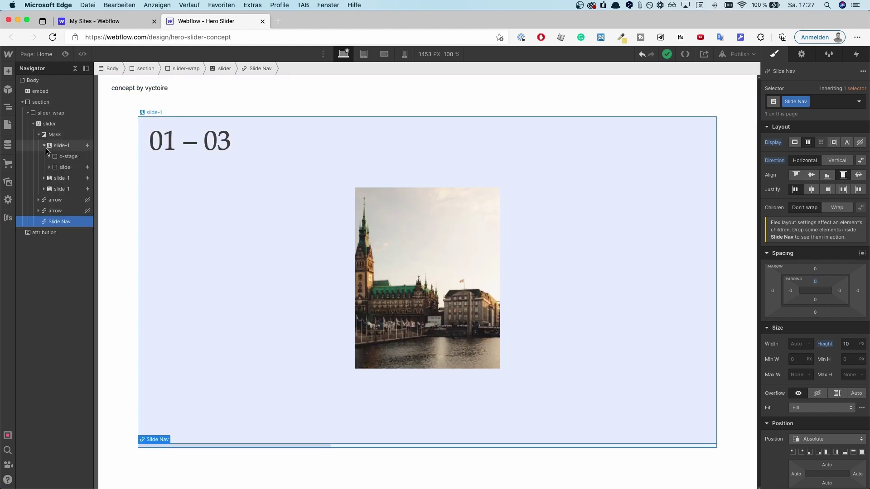
{"action": "left_click", "coordinate": [59, 145]}
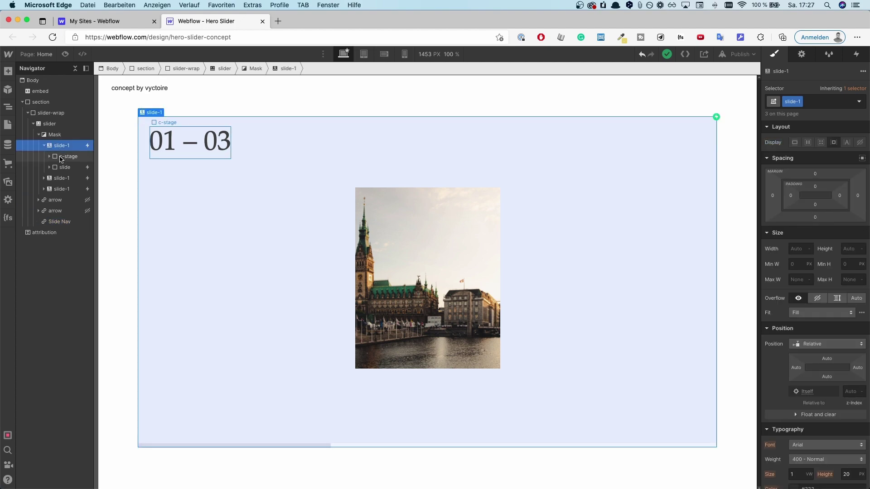
{"action": "left_click", "coordinate": [68, 157]}
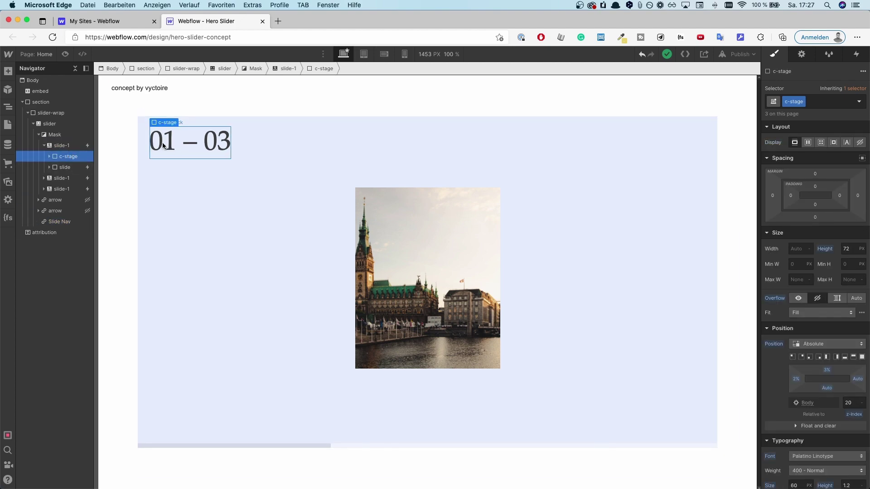
{"action": "left_click", "coordinate": [50, 168]}
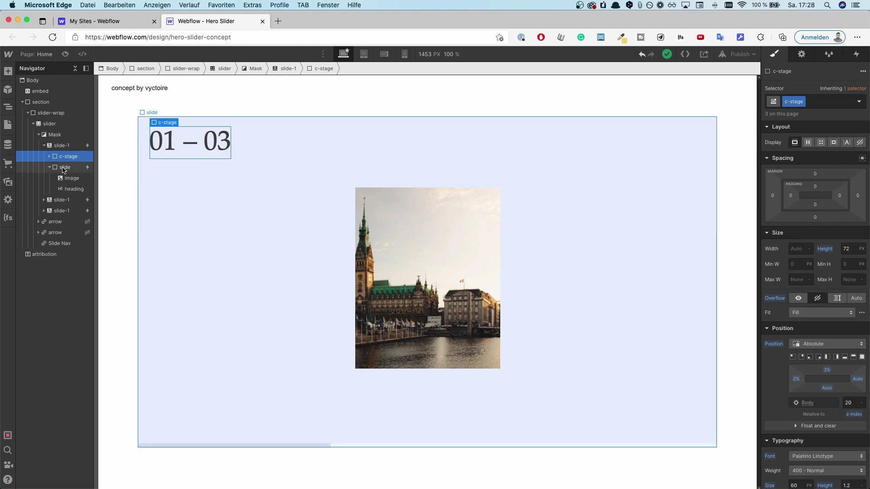
{"action": "left_click", "coordinate": [64, 168]}
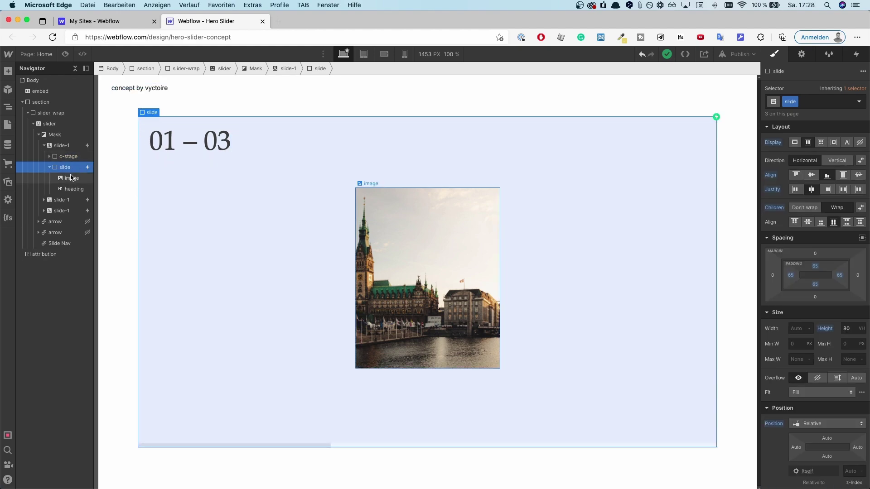
{"action": "left_click", "coordinate": [73, 177]}
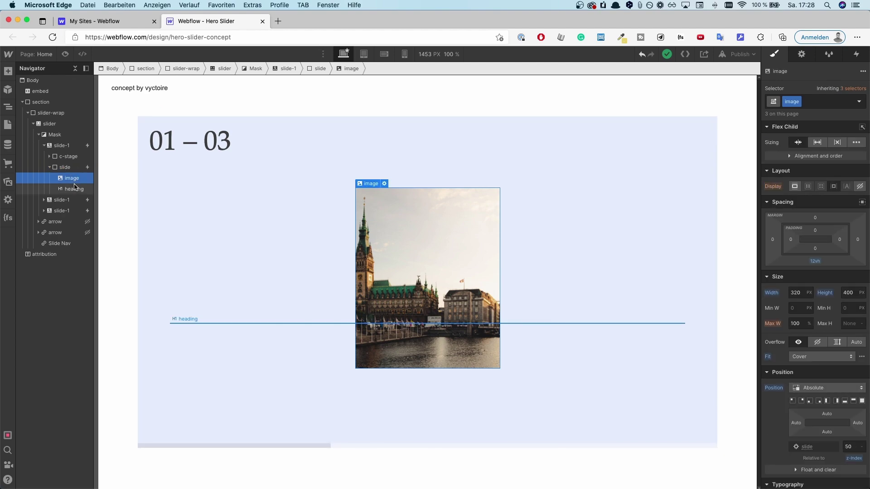
{"action": "left_click", "coordinate": [75, 190]}
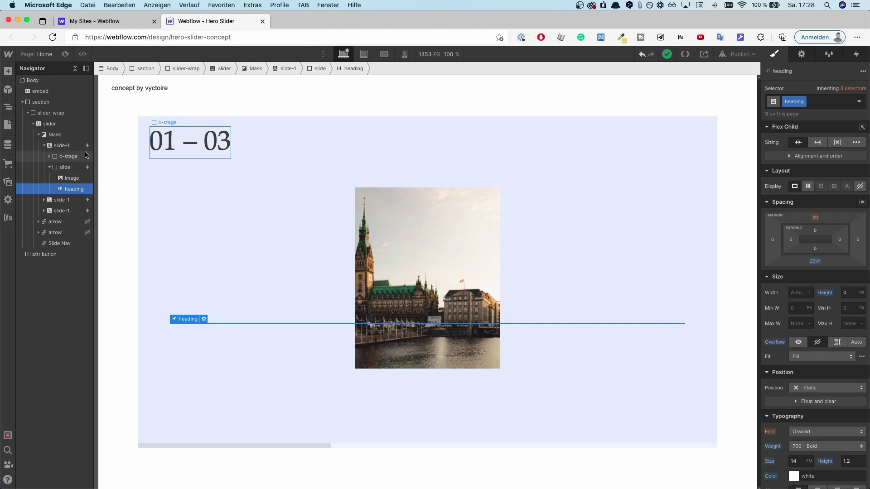
{"action": "left_click", "coordinate": [66, 167]}
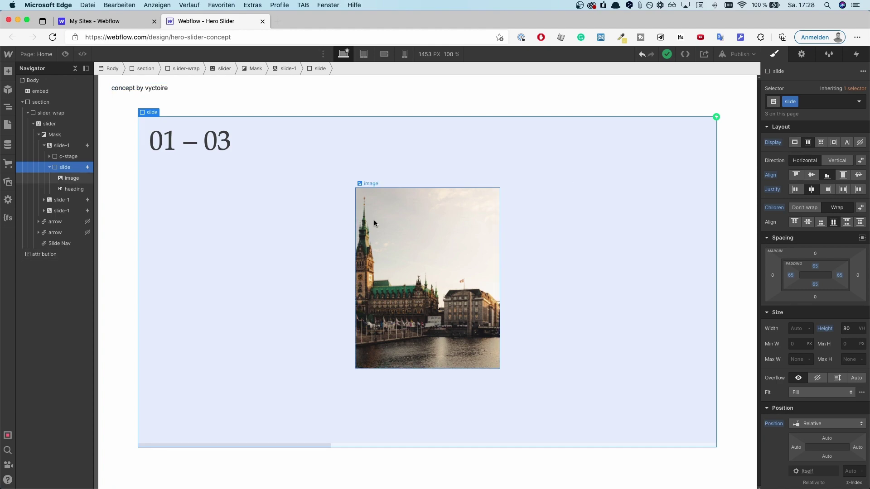
Show slide 02 with the Elbphilharmonie image, then collapse slider and slider-wrap
{"action": "left_click", "coordinate": [432, 216]}
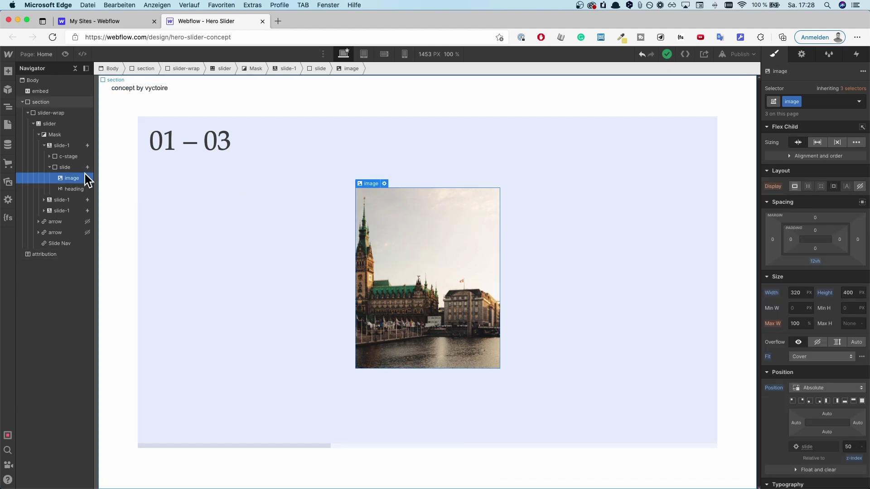
{"action": "left_click", "coordinate": [50, 167]}
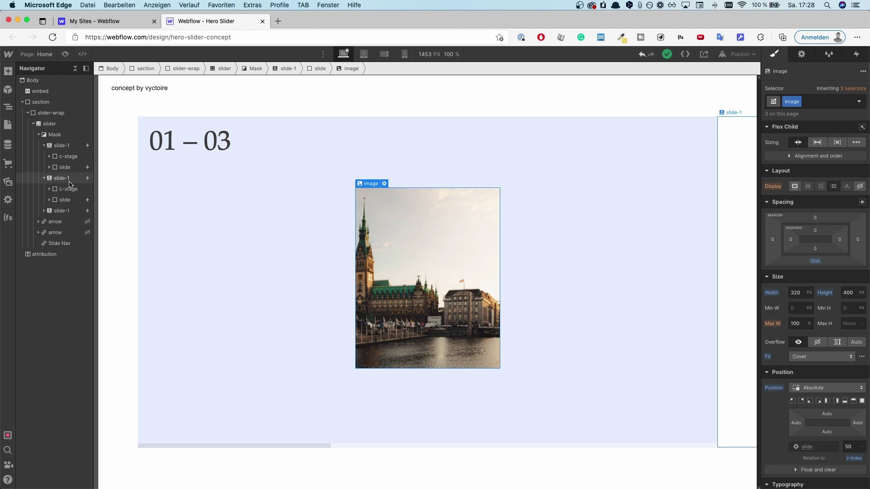
{"action": "left_click", "coordinate": [52, 192]}
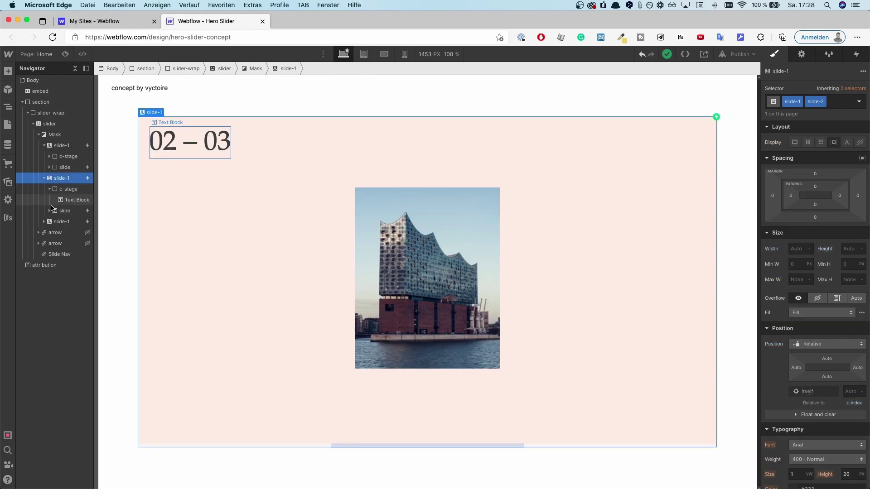
{"action": "left_click", "coordinate": [50, 211]}
{"action": "left_click", "coordinate": [156, 183]}
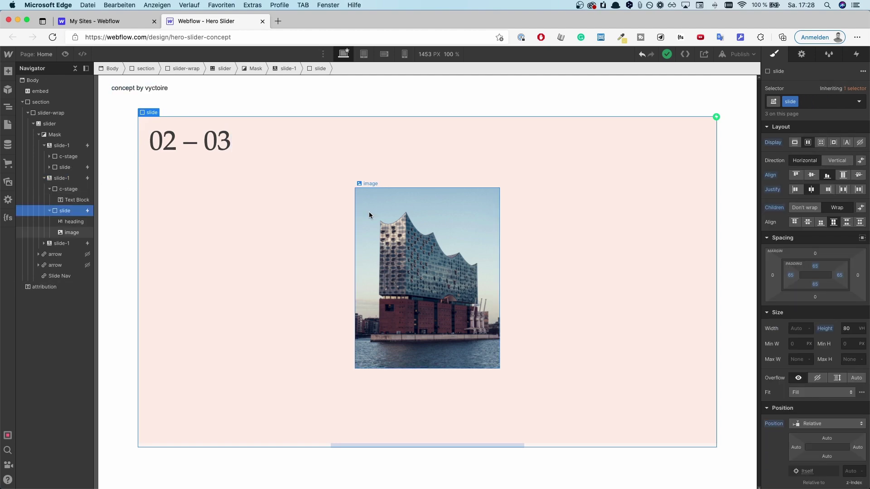
{"action": "left_click", "coordinate": [396, 210]}
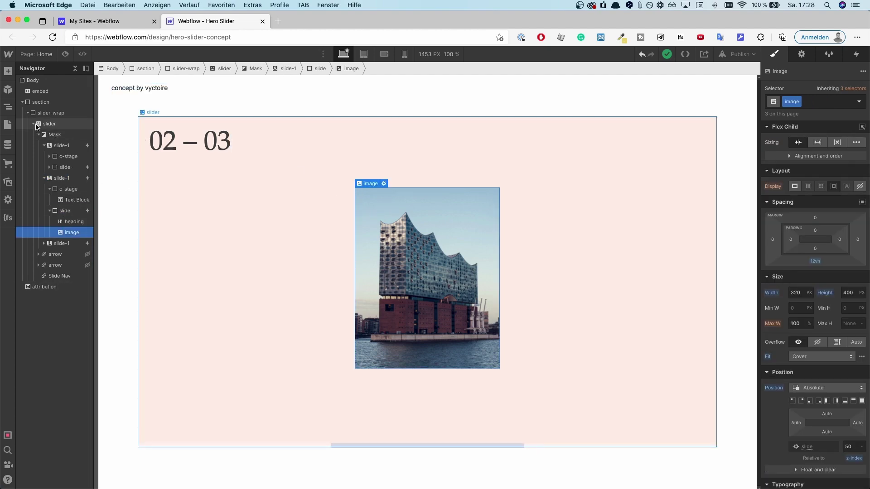
{"action": "left_click", "coordinate": [33, 124]}
{"action": "left_click", "coordinate": [28, 113]}
Review the embed's slider-dot and heading-size CSS, saving and closing the editor twice
{"action": "double_click", "coordinate": [45, 91]}
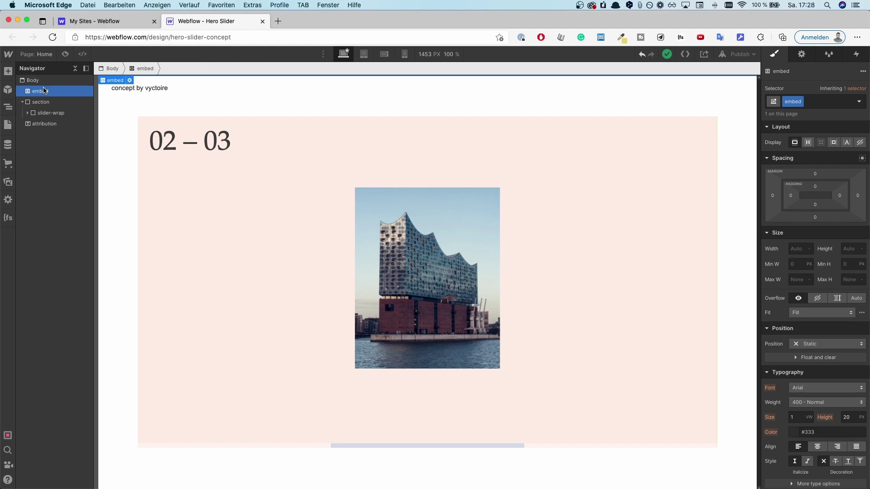
{"action": "scroll", "coordinate": [372, 225], "scroll_direction": "up", "scroll_amount": 2}
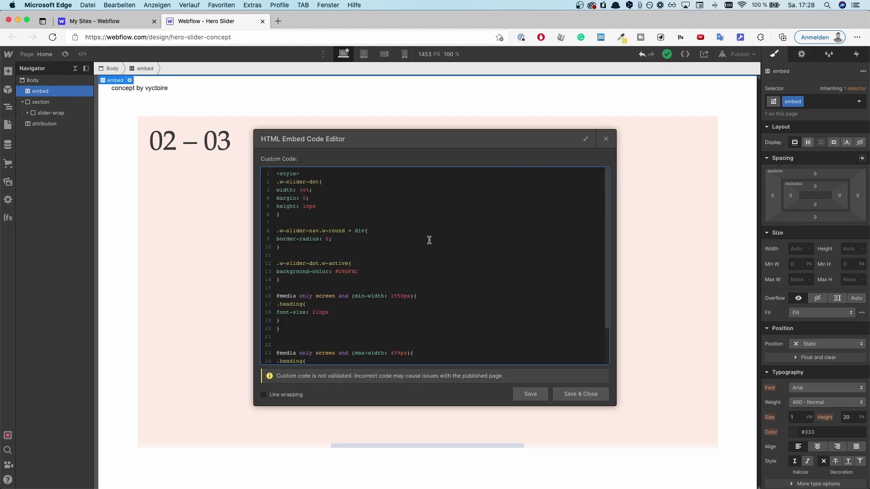
{"action": "left_click", "coordinate": [571, 395]}
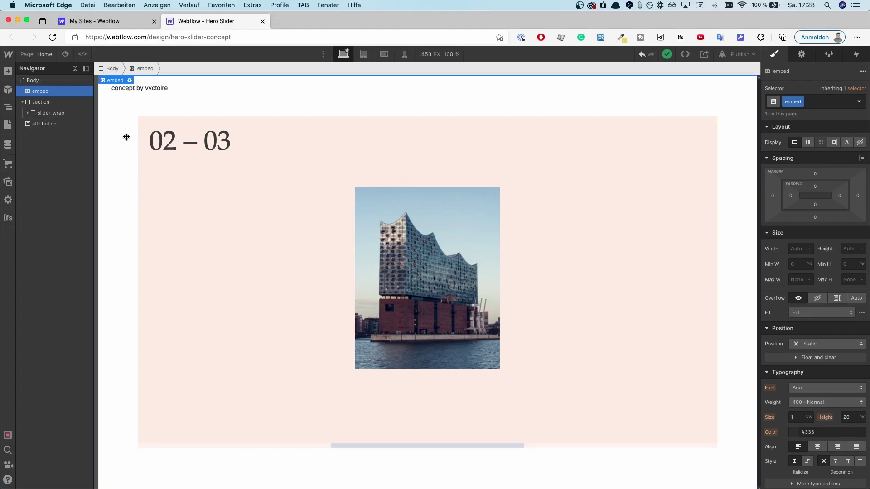
{"action": "double_click", "coordinate": [305, 350]}
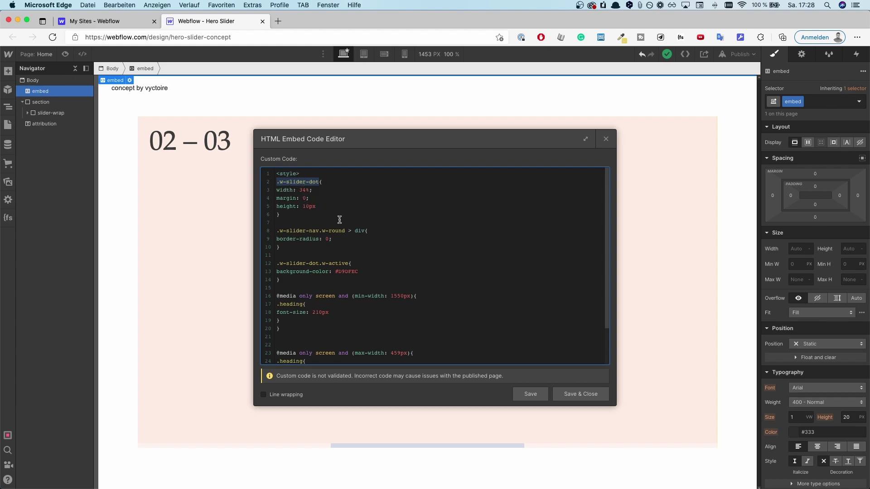
{"action": "left_click", "coordinate": [583, 394]}
Switch to preview and open the browser's developer tools
{"action": "key", "text": "super+shift+p"}
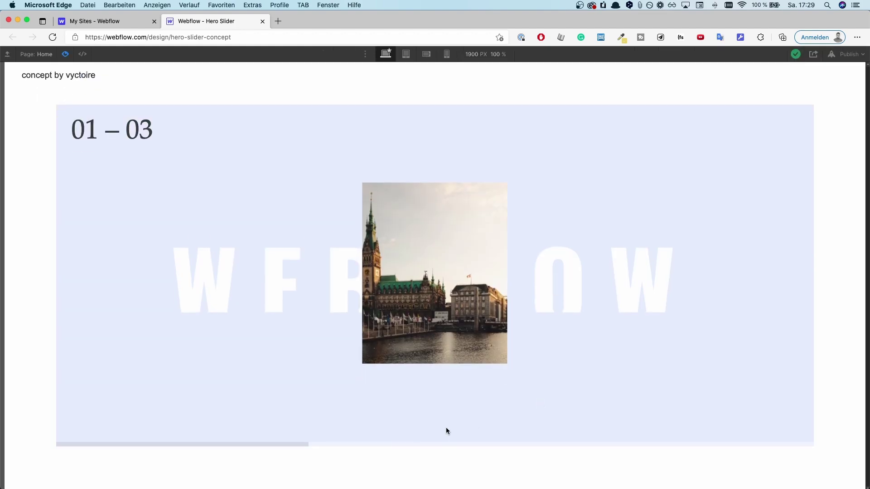
{"action": "right_click", "coordinate": [275, 441]}
{"action": "left_click", "coordinate": [315, 433]}
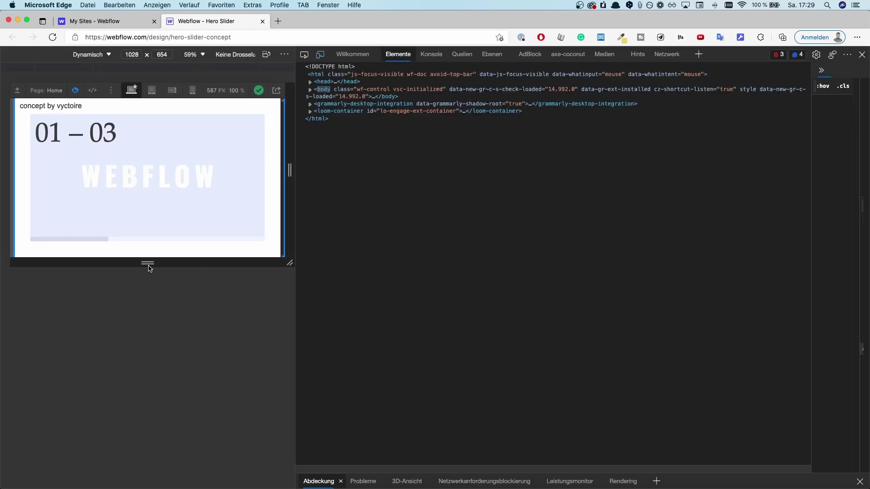
Inspect the active slider dot's div.w-slider-dot.w-active markup and class names
{"action": "right_click", "coordinate": [109, 239]}
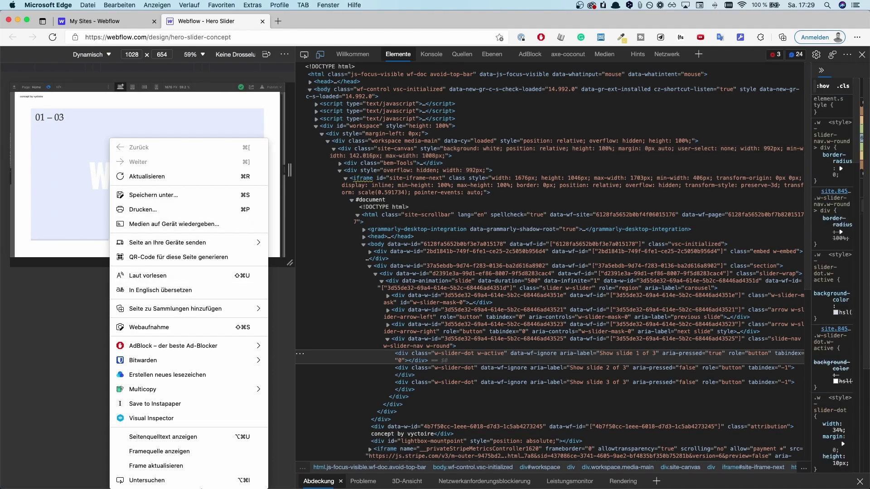
{"action": "left_click", "coordinate": [136, 473]}
{"action": "left_click", "coordinate": [459, 357]}
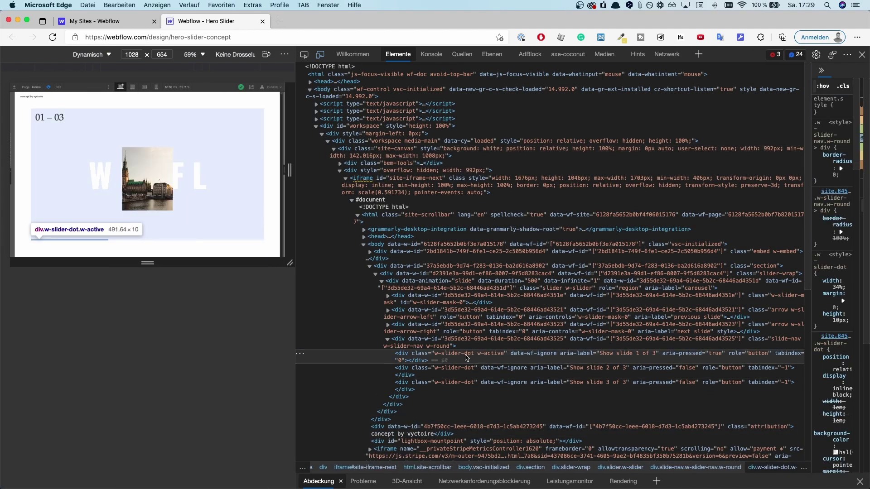
{"action": "double_click", "coordinate": [455, 358]}
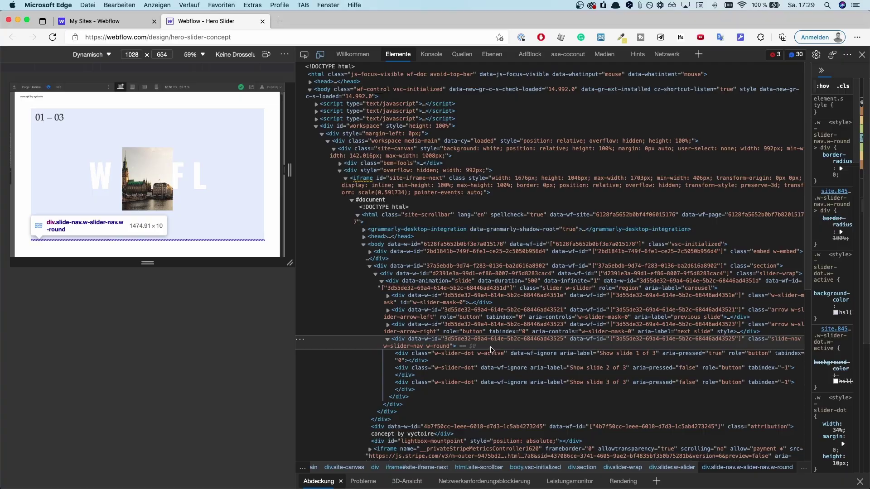
{"action": "left_click", "coordinate": [491, 354]}
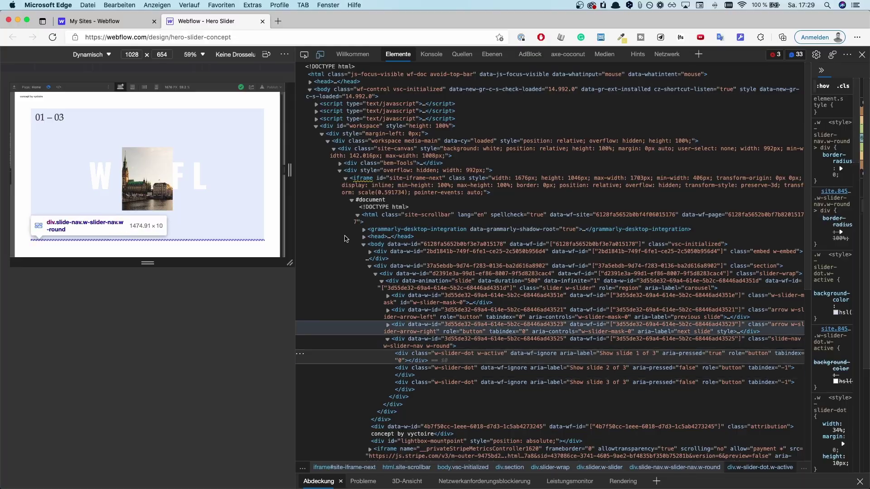
Close DevTools, return to the designer, and open the embed's HTML Embed Code Editor
{"action": "left_click", "coordinate": [866, 55]}
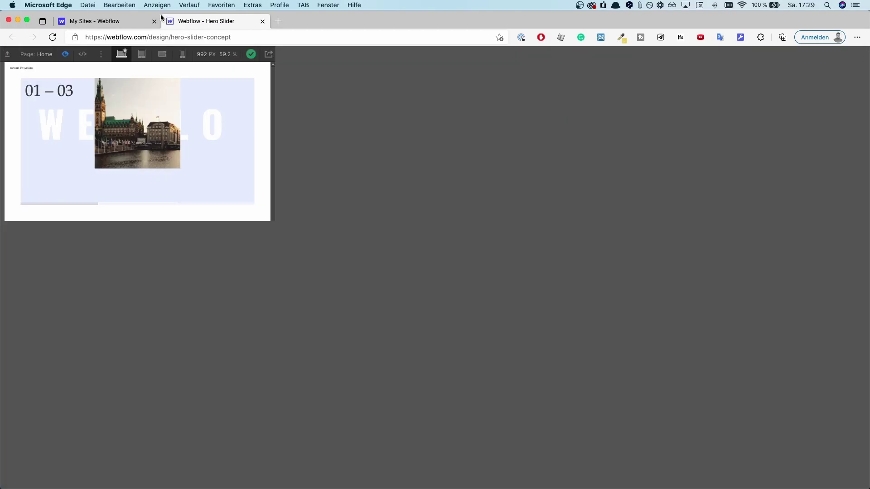
{"action": "left_click", "coordinate": [66, 55]}
{"action": "double_click", "coordinate": [58, 91]}
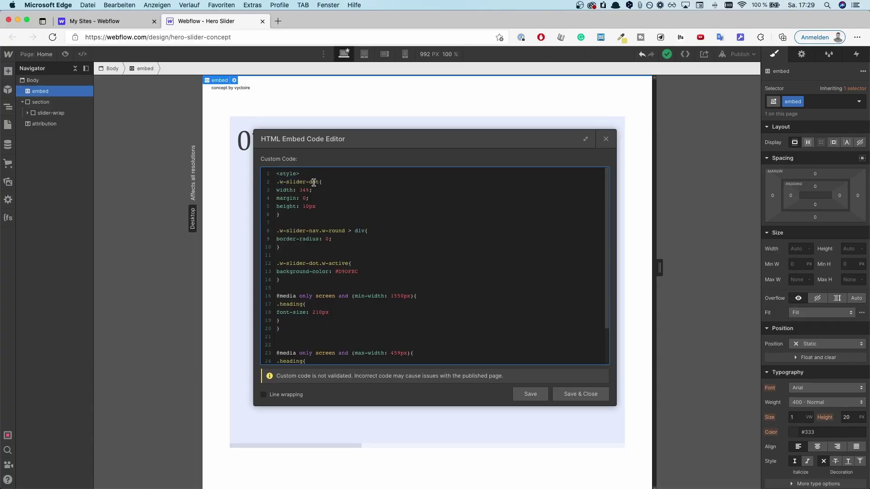
{"action": "left_click_drag", "start_coordinate": [306, 192], "coordinate": [320, 208]}
{"action": "left_click", "coordinate": [319, 213]}
{"action": "scroll", "coordinate": [315, 204], "scroll_direction": "down", "scroll_amount": 3}
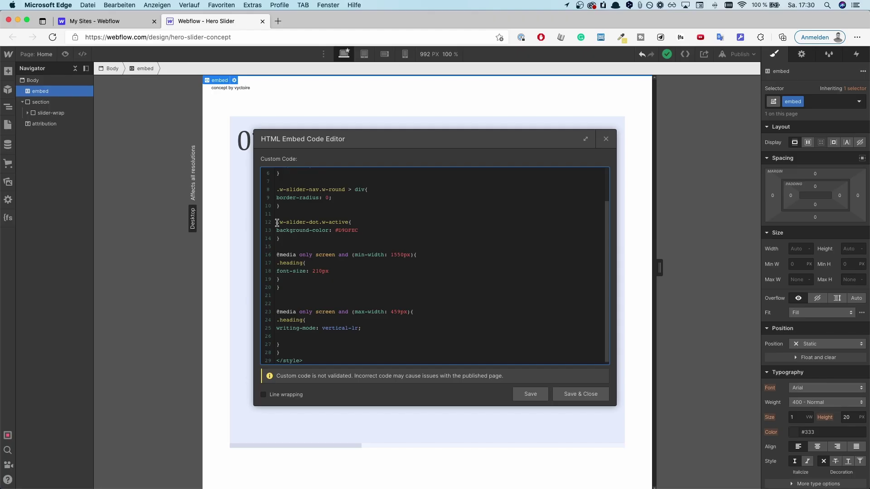
Highlight the active dot rule, heading font-size rules, vertical writing mode and small-screen breakpoint
{"action": "left_click_drag", "start_coordinate": [277, 222], "coordinate": [357, 224]}
{"action": "left_click", "coordinate": [337, 221]}
{"action": "left_click_drag", "start_coordinate": [277, 259], "coordinate": [296, 286]}
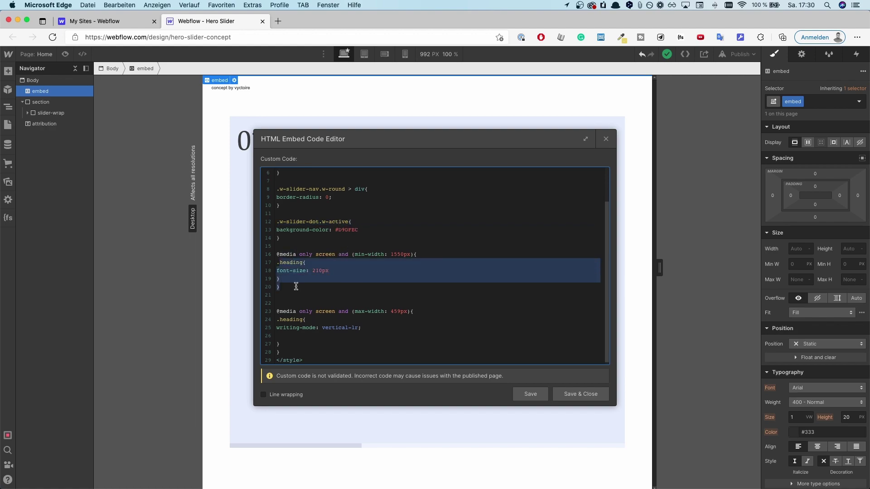
{"action": "left_click", "coordinate": [306, 267]}
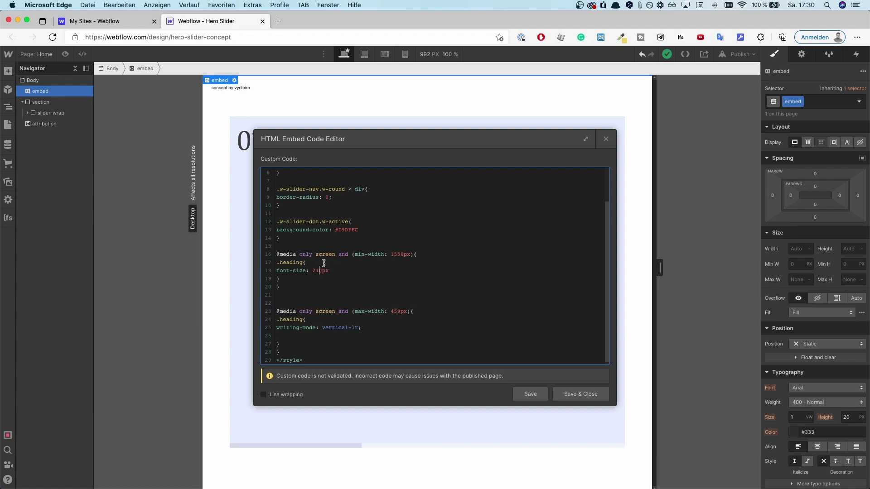
{"action": "double_click", "coordinate": [300, 320]}
{"action": "left_click_drag", "start_coordinate": [323, 329], "coordinate": [350, 326]}
{"action": "left_click", "coordinate": [322, 313]}
{"action": "left_click_drag", "start_coordinate": [387, 312], "coordinate": [404, 312]}
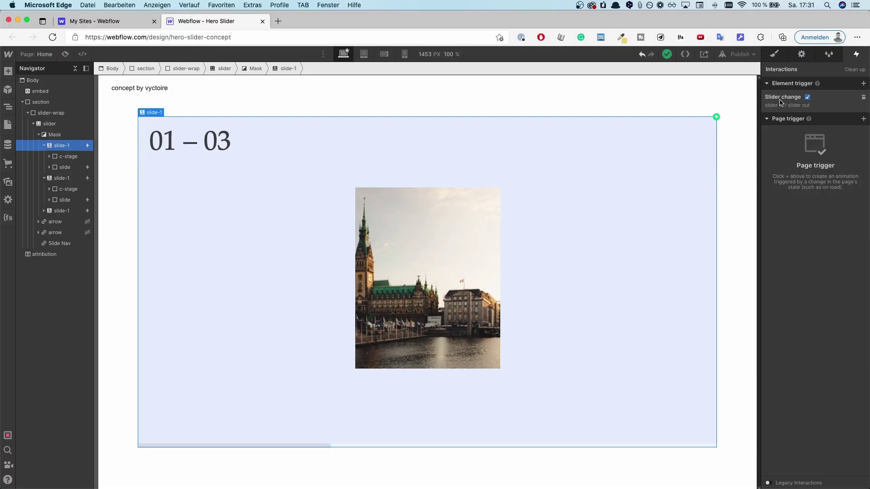
Open the Slider change trigger and play the slider in animation preview
{"action": "left_click", "coordinate": [780, 100]}
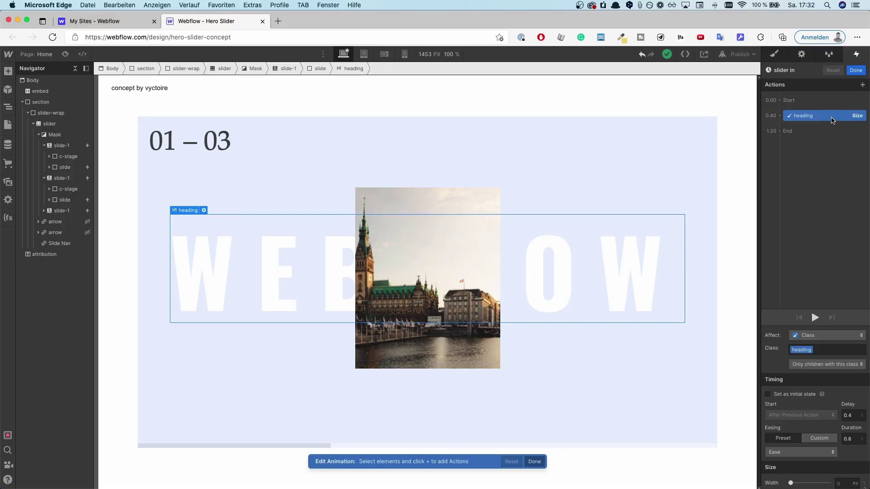
{"action": "scroll", "coordinate": [834, 408], "scroll_direction": "down", "scroll_amount": 1}
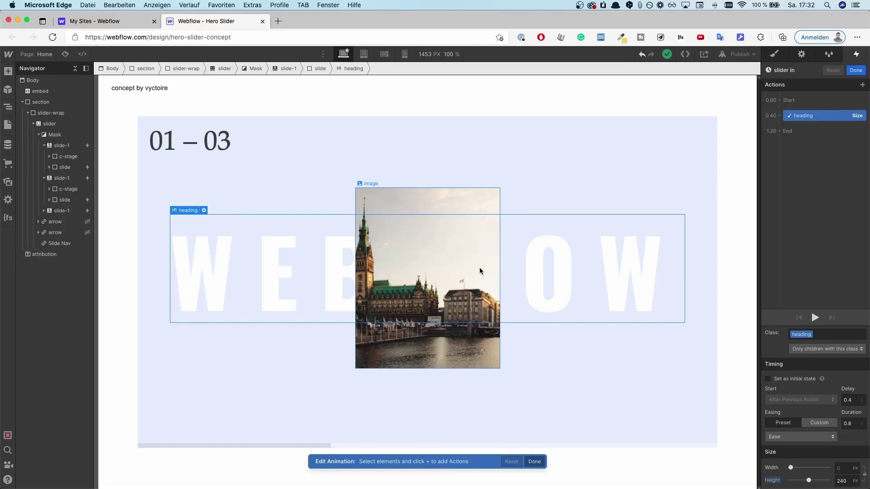
{"action": "left_click", "coordinate": [816, 318]}
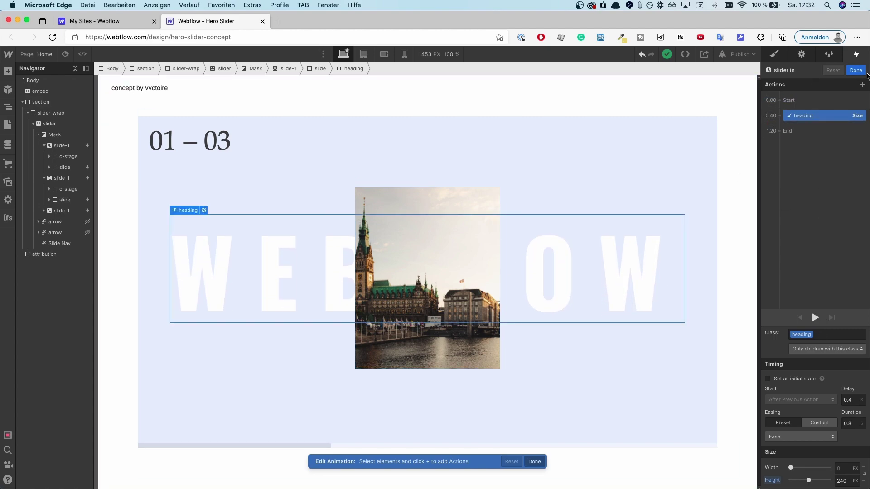
{"action": "left_click", "coordinate": [861, 73]}
Show the slider out heading Size action shrinking it to 0 height over 0.5 s
{"action": "left_click", "coordinate": [798, 266]}
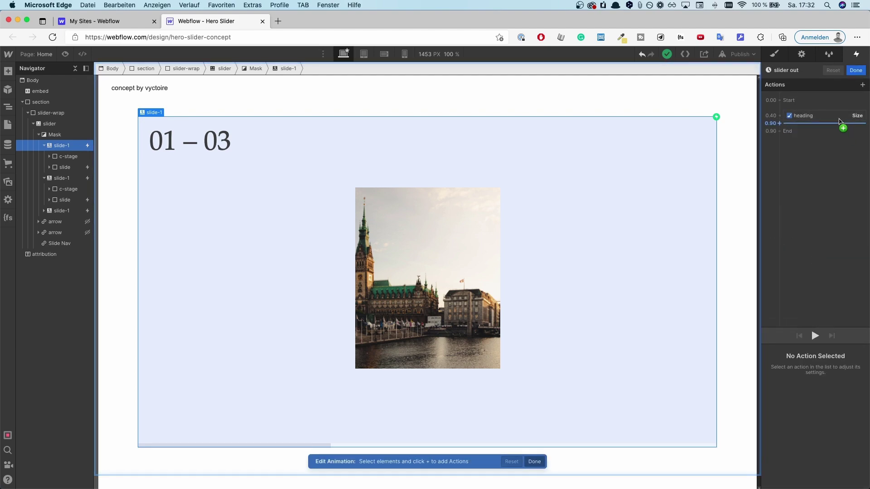
{"action": "left_click", "coordinate": [838, 118]}
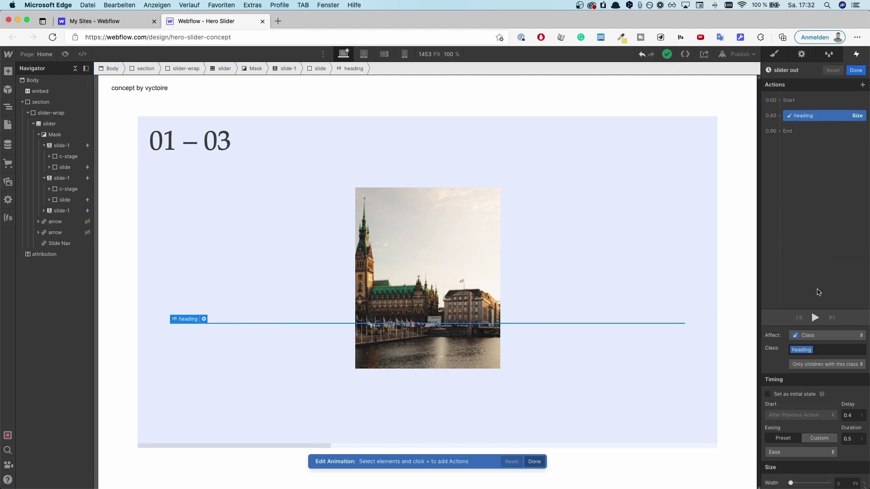
{"action": "scroll", "coordinate": [820, 470], "scroll_direction": "down", "scroll_amount": 1}
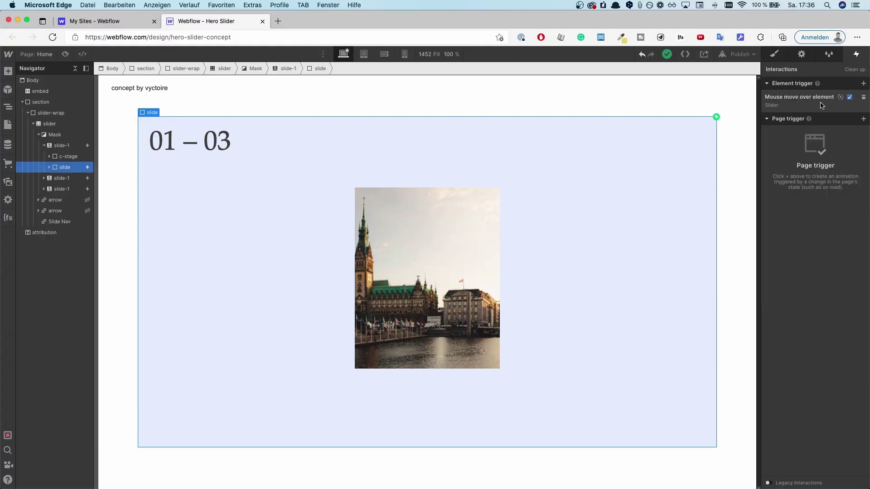
Open the slide's Mouse move over element trigger and check the Mouse Y resting state value
{"action": "left_click", "coordinate": [819, 105]}
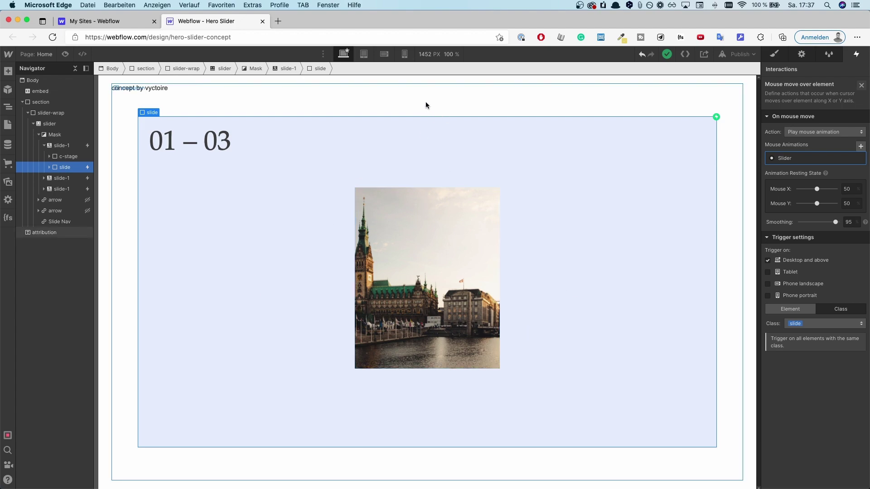
{"action": "left_click", "coordinate": [425, 220]}
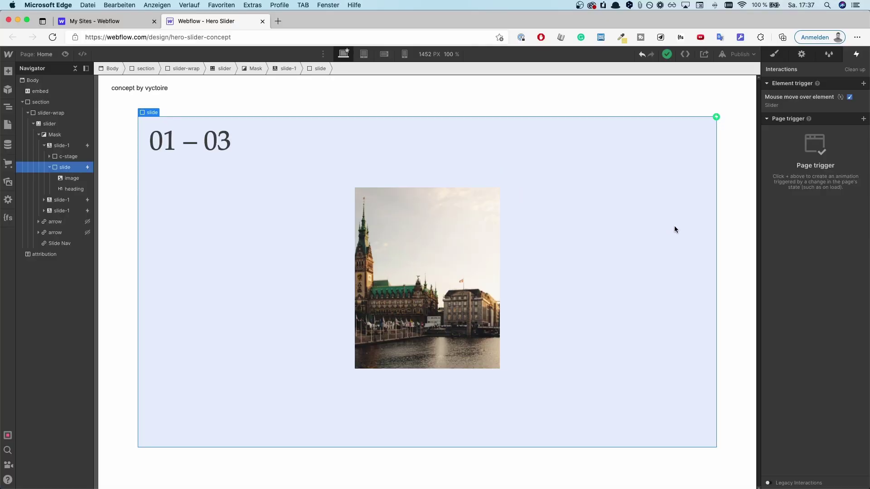
{"action": "left_click", "coordinate": [790, 105]}
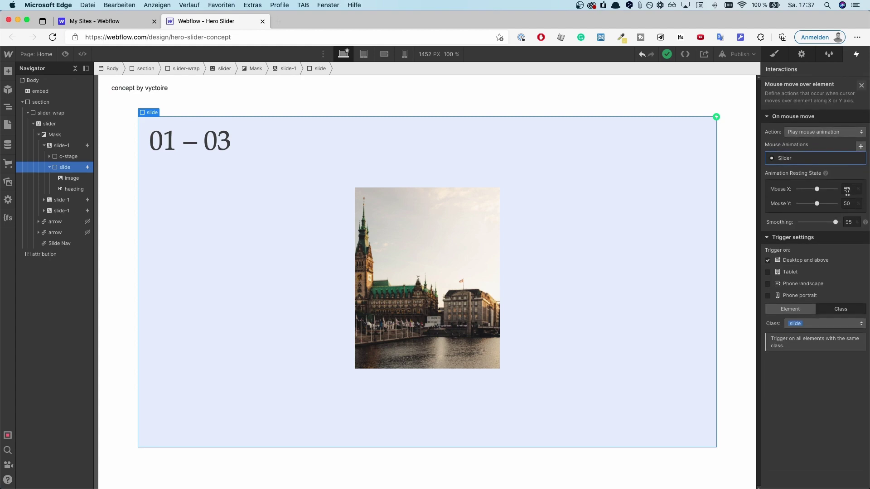
{"action": "left_click", "coordinate": [852, 205]}
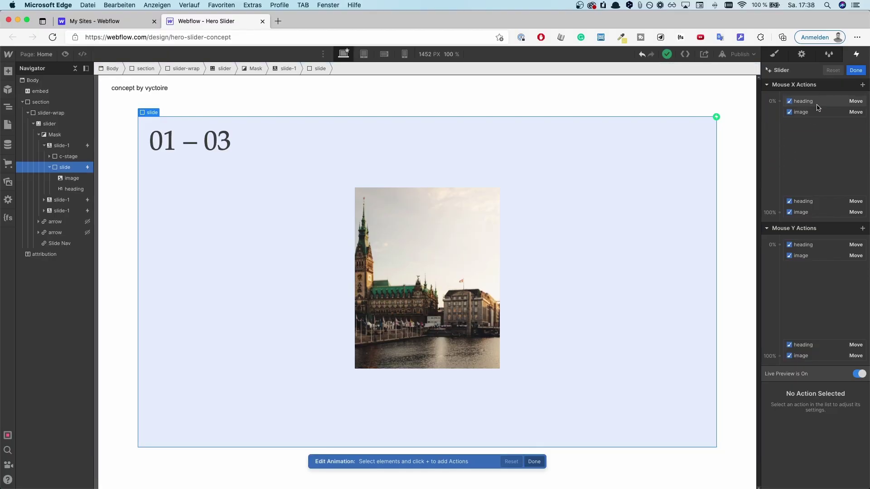
{"action": "left_click", "coordinate": [817, 103]}
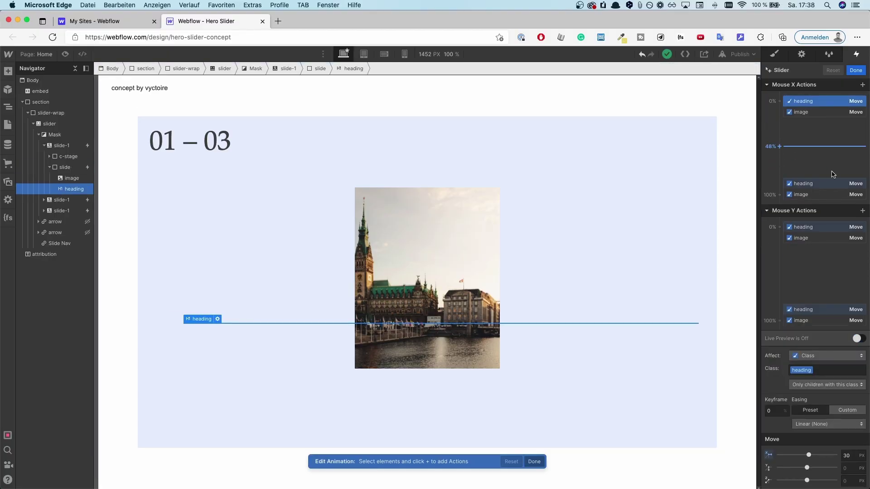
{"action": "left_click", "coordinate": [841, 112]}
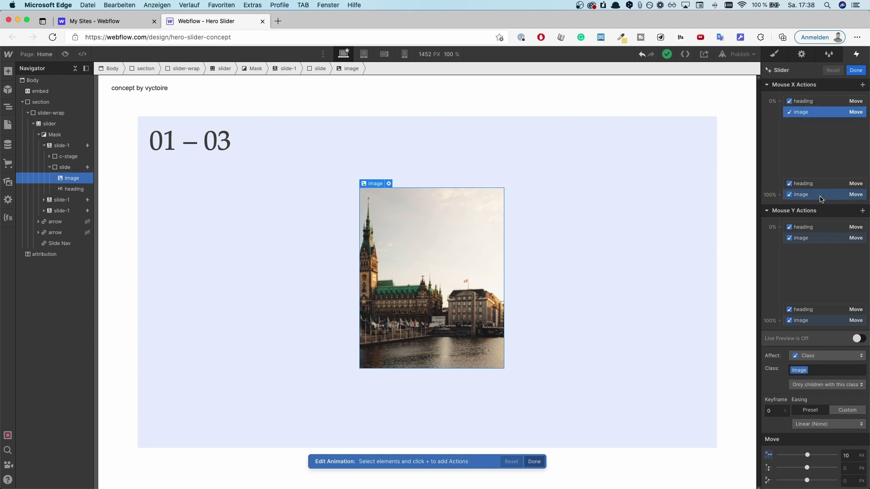
{"action": "left_click", "coordinate": [860, 339]}
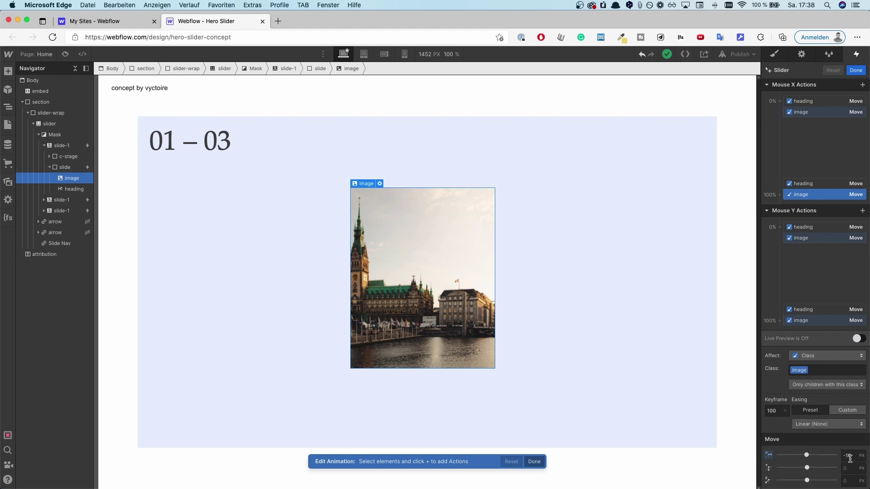
{"action": "left_click", "coordinate": [838, 113]}
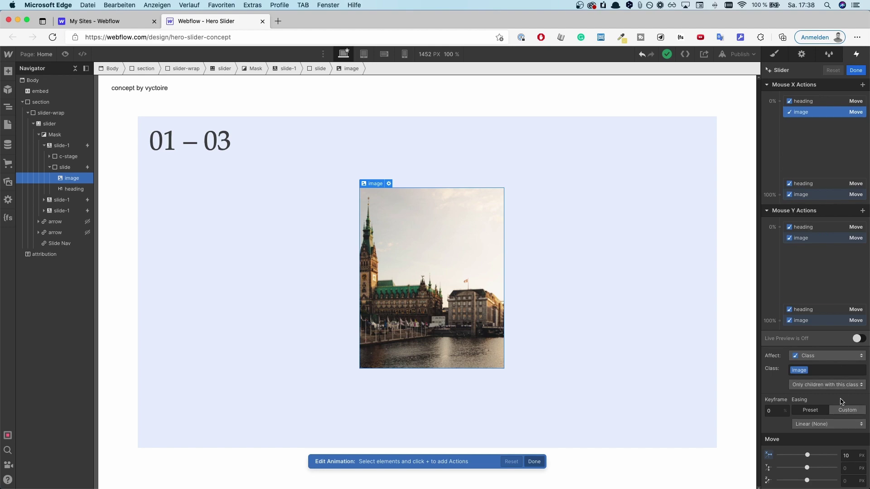
{"action": "left_click", "coordinate": [826, 104]}
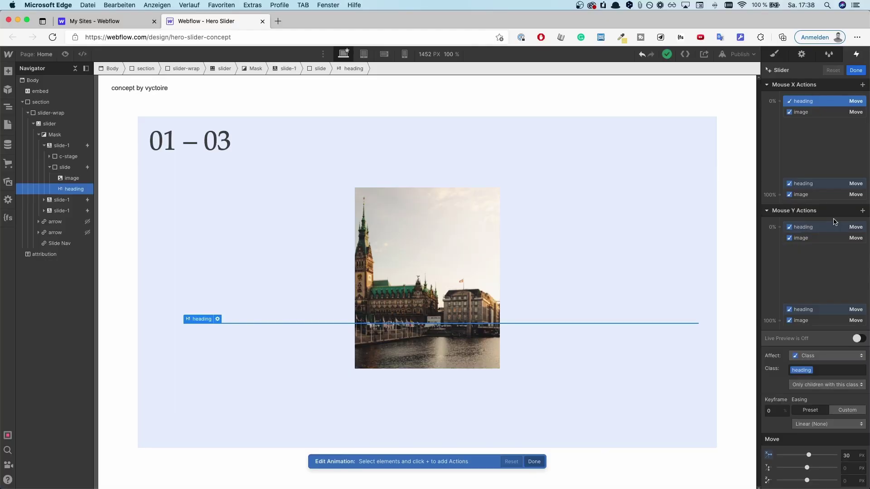
Inspect the image and heading Mouse Y keyframes at 0% and 100% with Live Preview on
{"action": "left_click", "coordinate": [818, 233]}
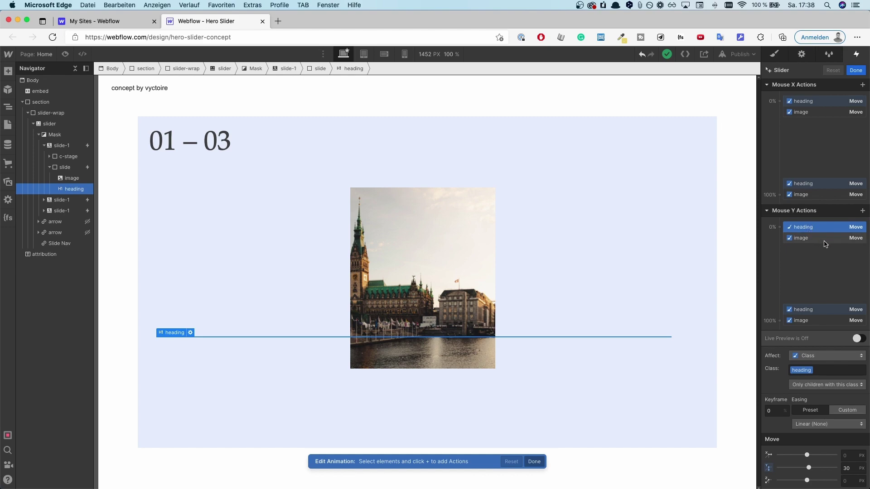
{"action": "left_click", "coordinate": [820, 240]}
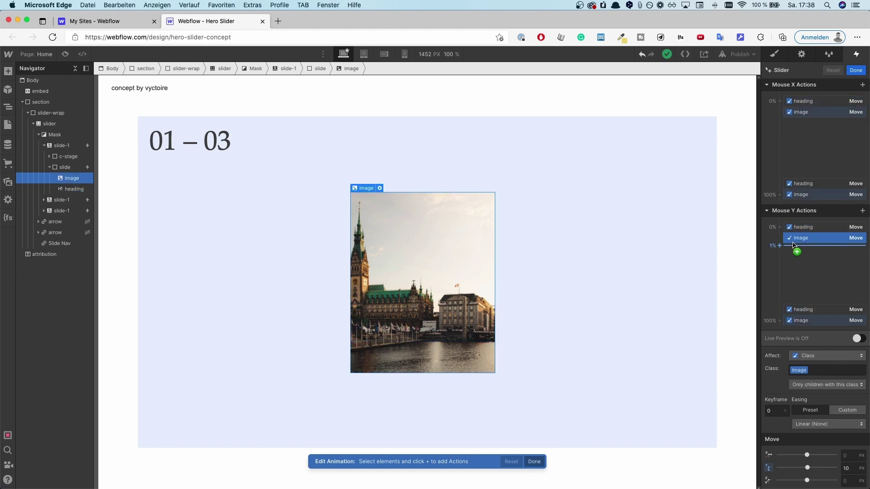
{"action": "left_click", "coordinate": [858, 339]}
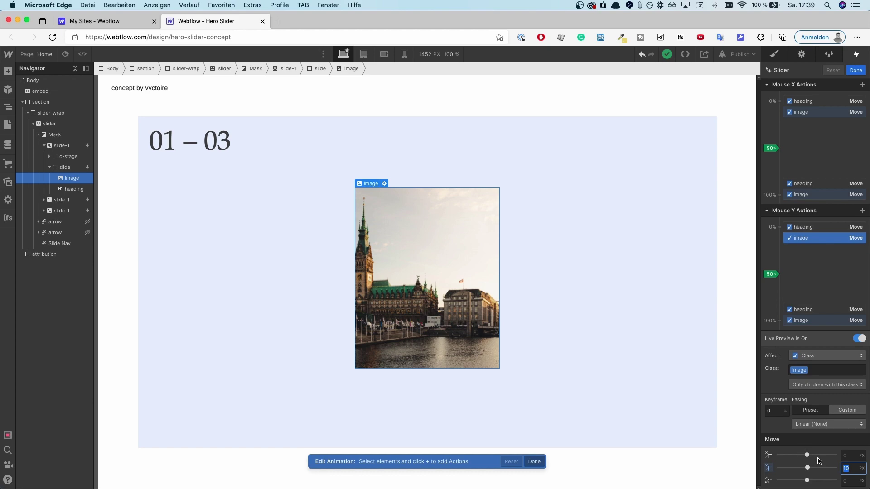
{"action": "left_click", "coordinate": [832, 321]}
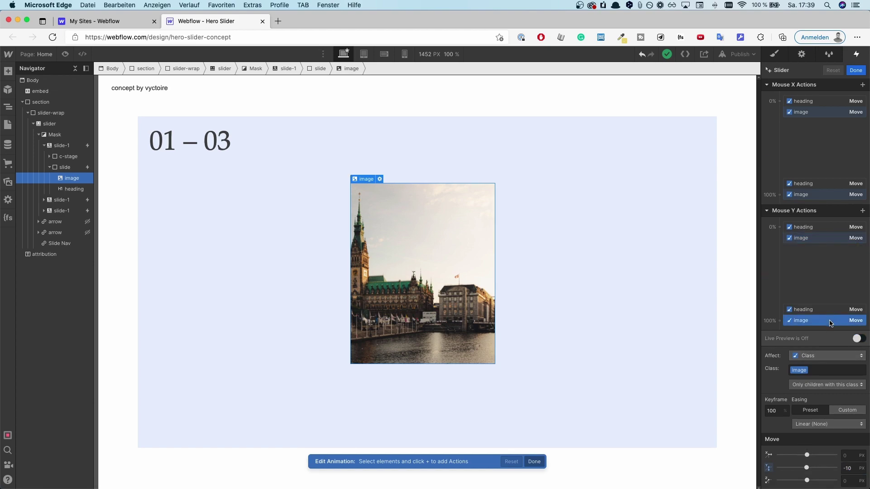
{"action": "left_click", "coordinate": [858, 338]}
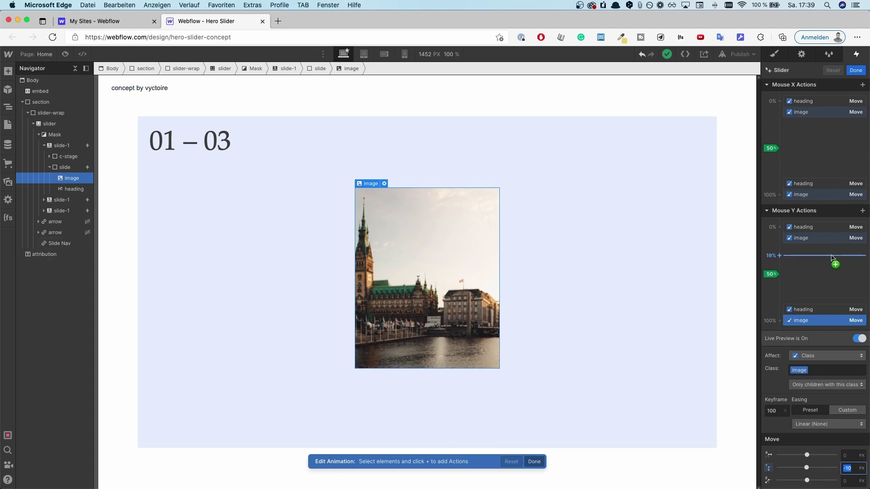
{"action": "left_click", "coordinate": [819, 228]}
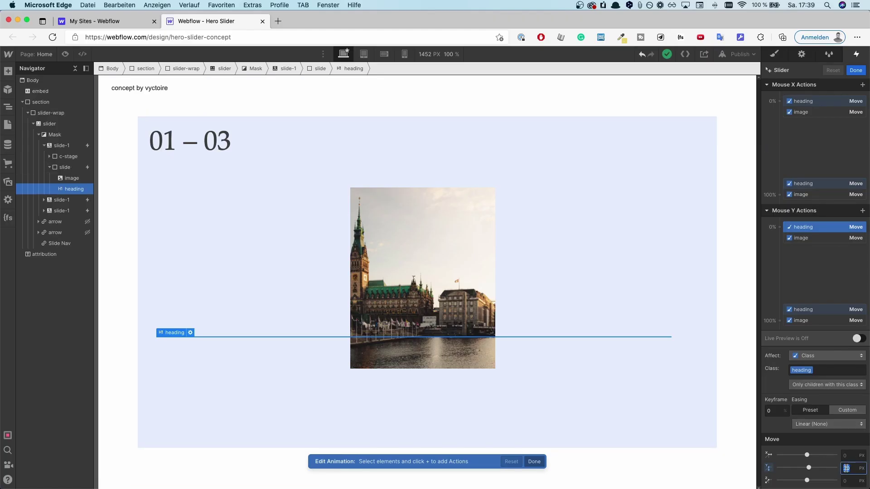
{"action": "left_click", "coordinate": [821, 311]}
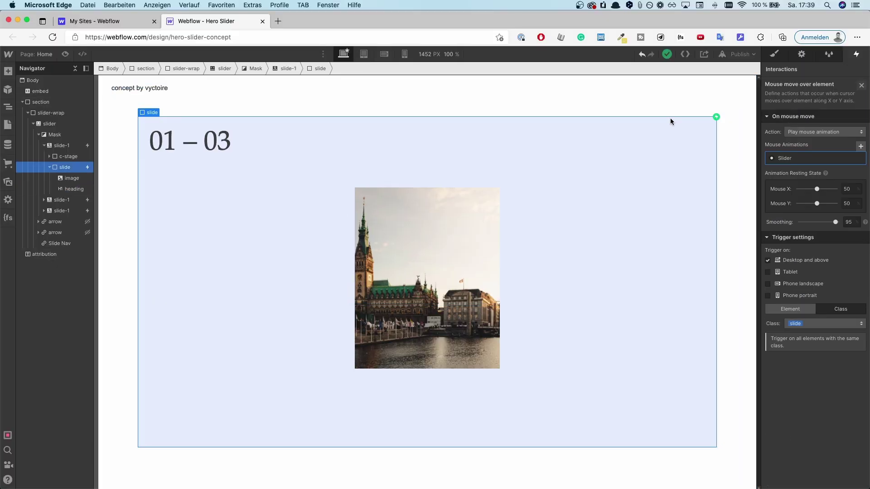
Finish the mouse animation and preview the hero slider with the WEBFLOW heading animating
{"action": "left_click", "coordinate": [600, 99]}
{"action": "key", "text": "super+shift+p"}
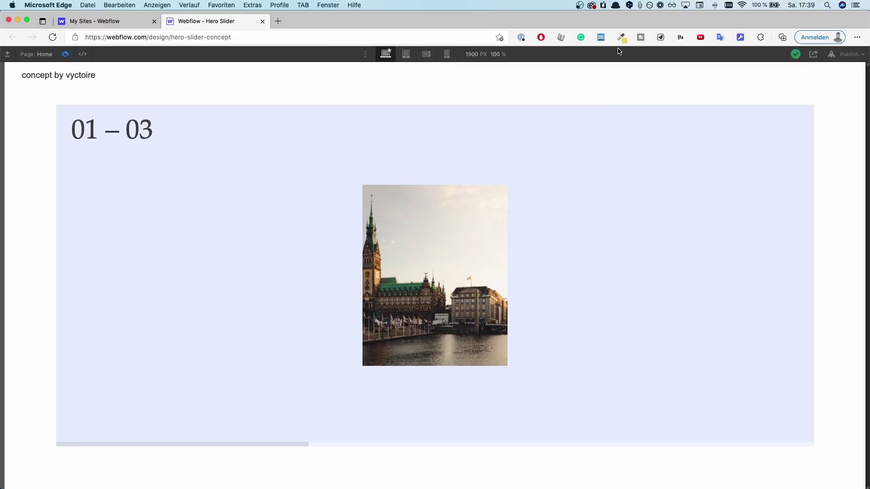